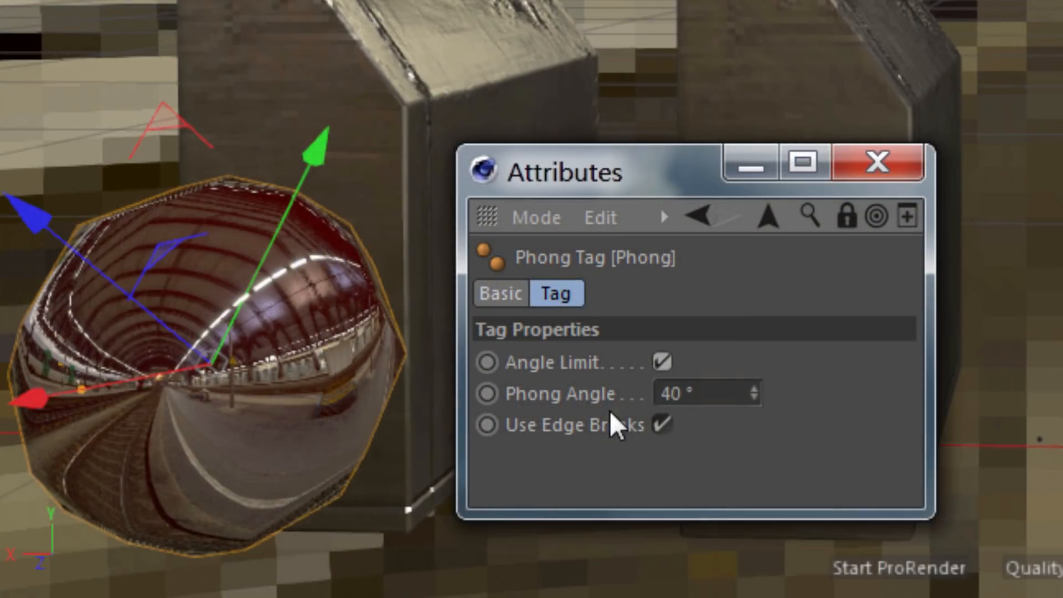
Lower the sphere's Phong angle from 40° to 27° so its shading shows facets
{"action": "mouse_move", "coordinate": [754, 390]}
{"action": "left_mouse_down"}
{"action": "mouse_move", "coordinate": [748, 466]}
{"action": "mouse_move", "coordinate": [750, 399]}
{"action": "mouse_move", "coordinate": [750, 418]}
{"action": "left_mouse_up"}
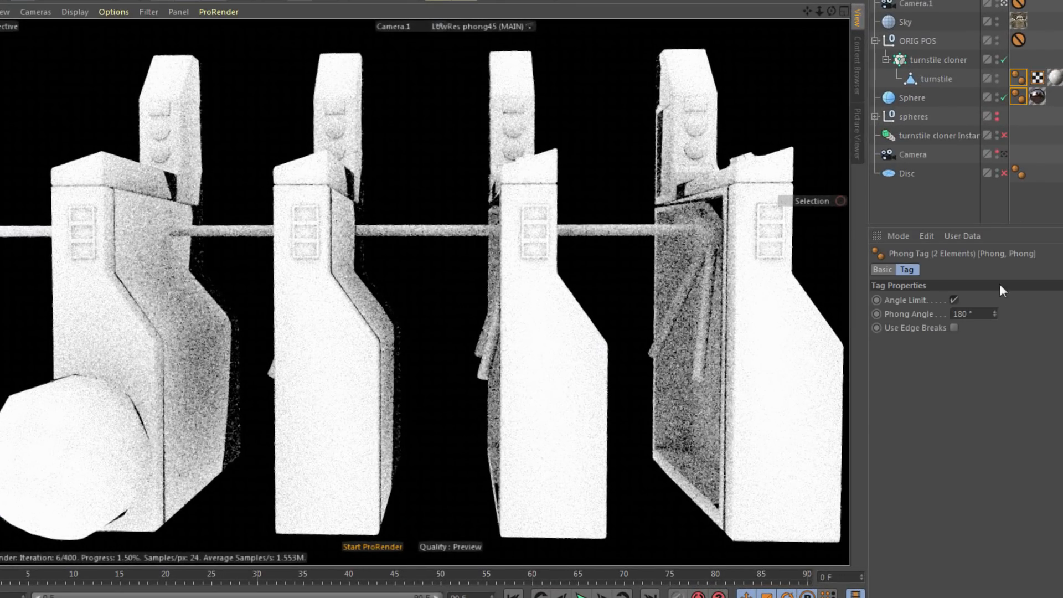
{"action": "left_click_drag", "start_coordinate": [995, 314], "coordinate": [996, 340]}
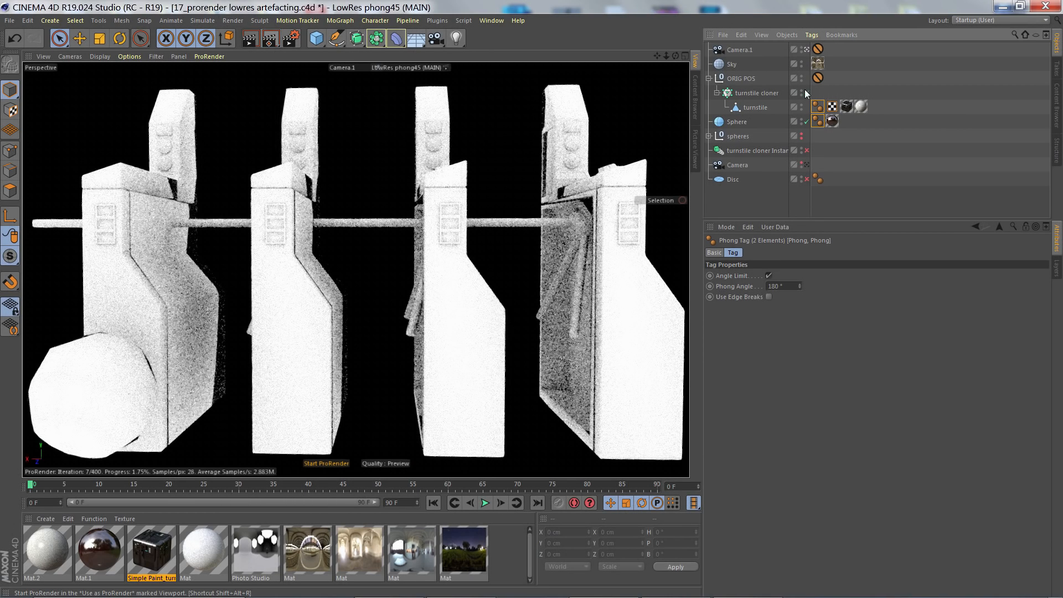
Disable the turnstile cloner and edit the turnstile's polygons through the default camera
{"action": "left_click", "coordinate": [806, 91]}
{"action": "left_click", "coordinate": [756, 106]}
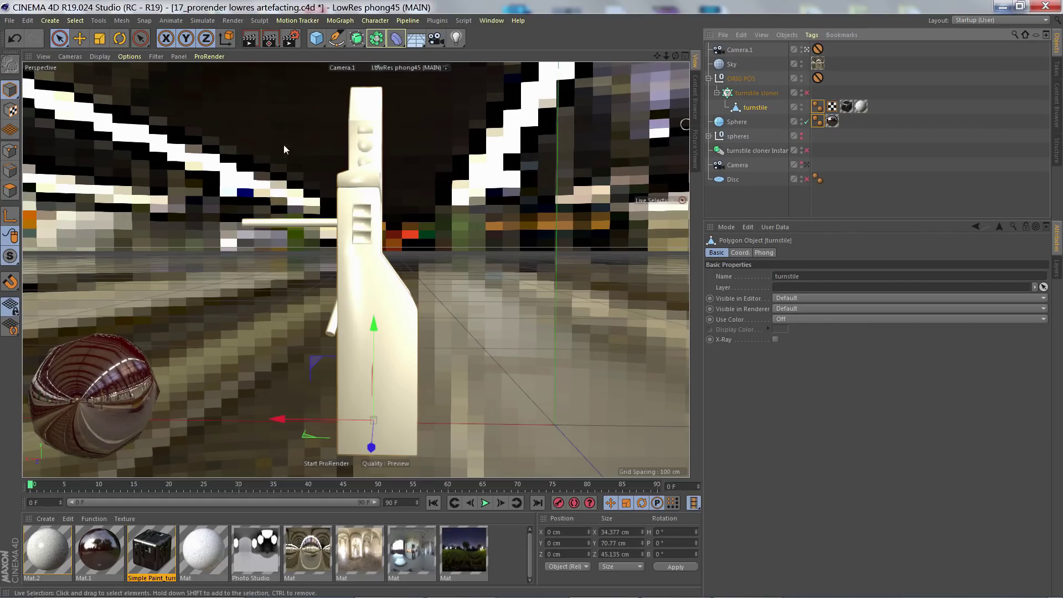
{"action": "left_click", "coordinate": [12, 170]}
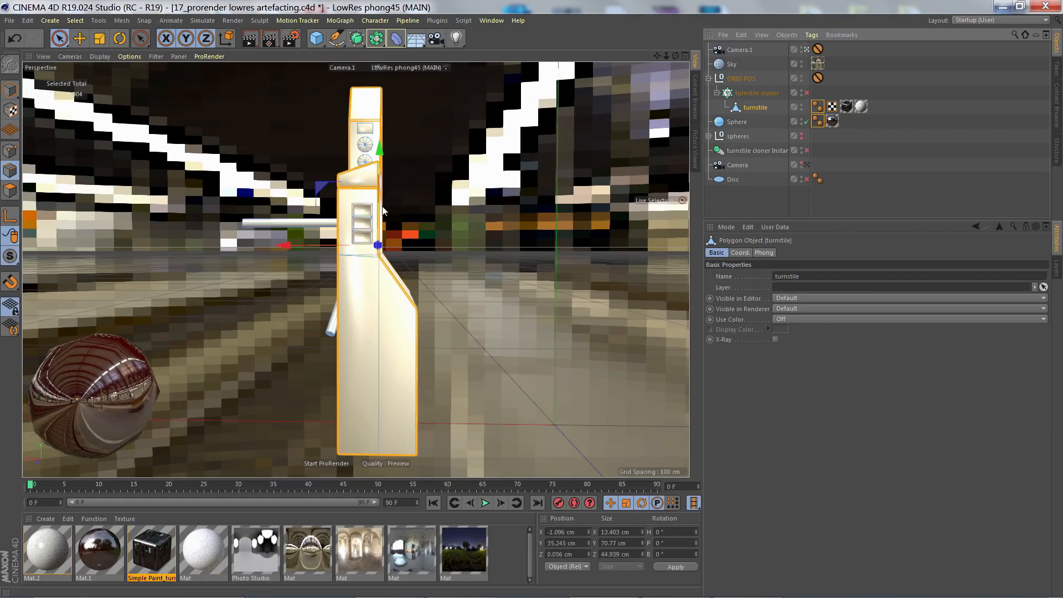
{"action": "left_click", "coordinate": [806, 50]}
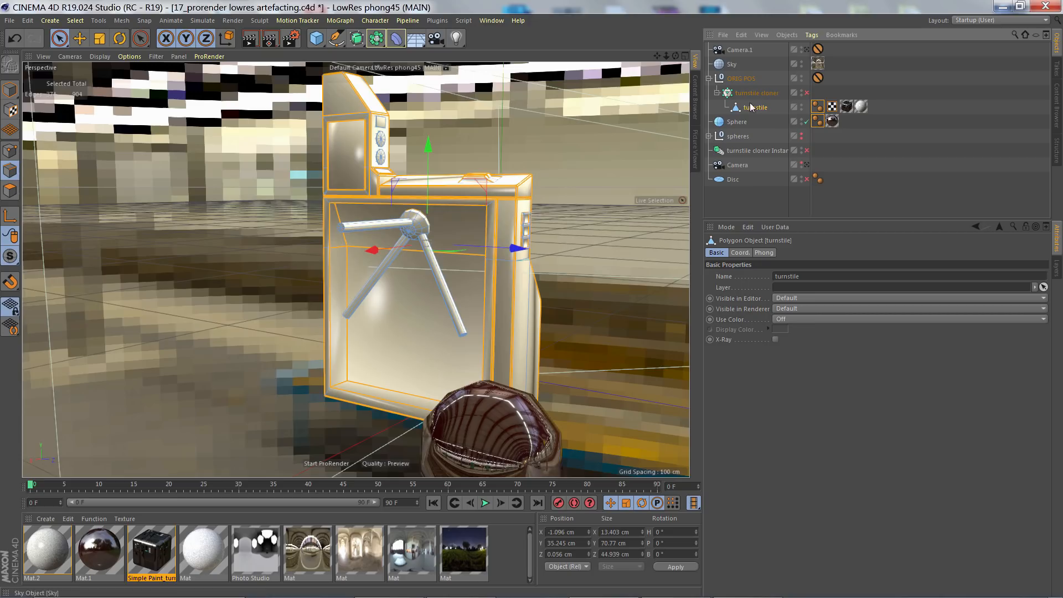
{"action": "scroll", "coordinate": [418, 225], "scroll_direction": "up", "scroll_amount": 1}
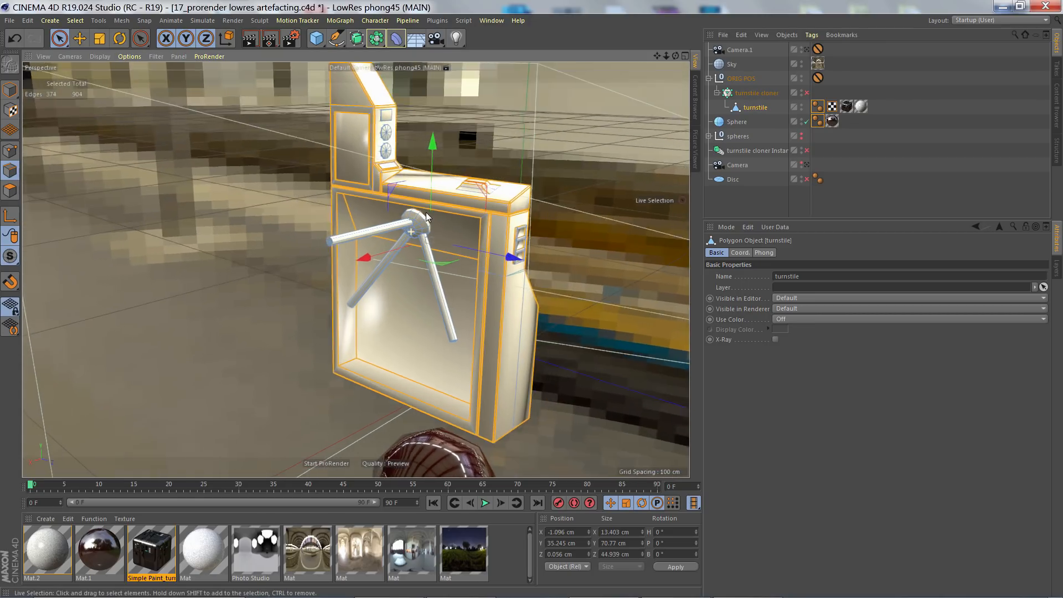
Break the Phong shading along the turnstile's selected edges
{"action": "left_click_drag", "start_coordinate": [419, 223], "coordinate": [391, 167], "text": "alt"}
{"action": "right_click", "coordinate": [377, 94]}
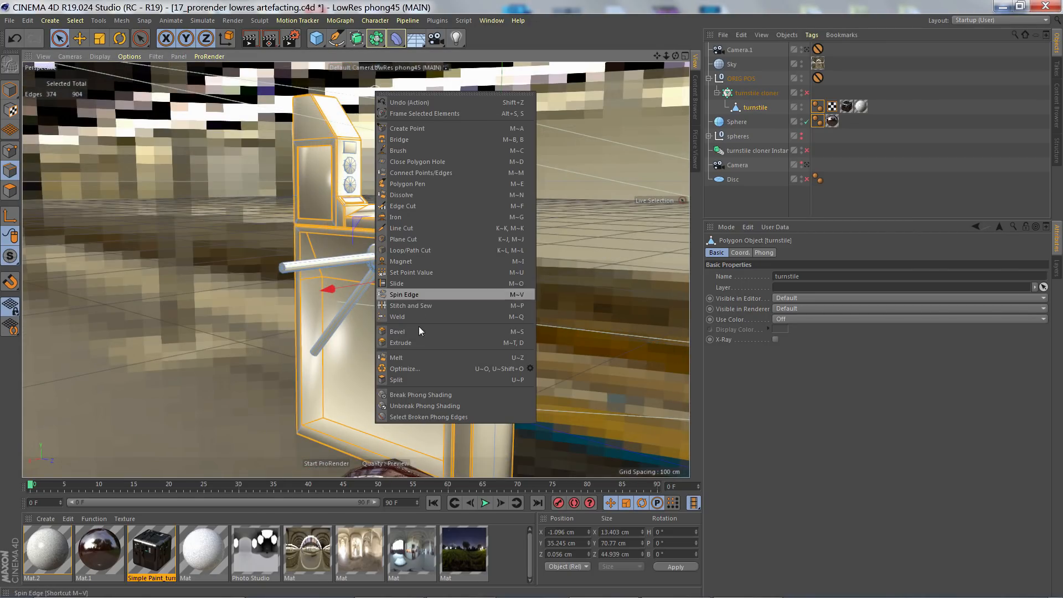
{"action": "left_click", "coordinate": [433, 394]}
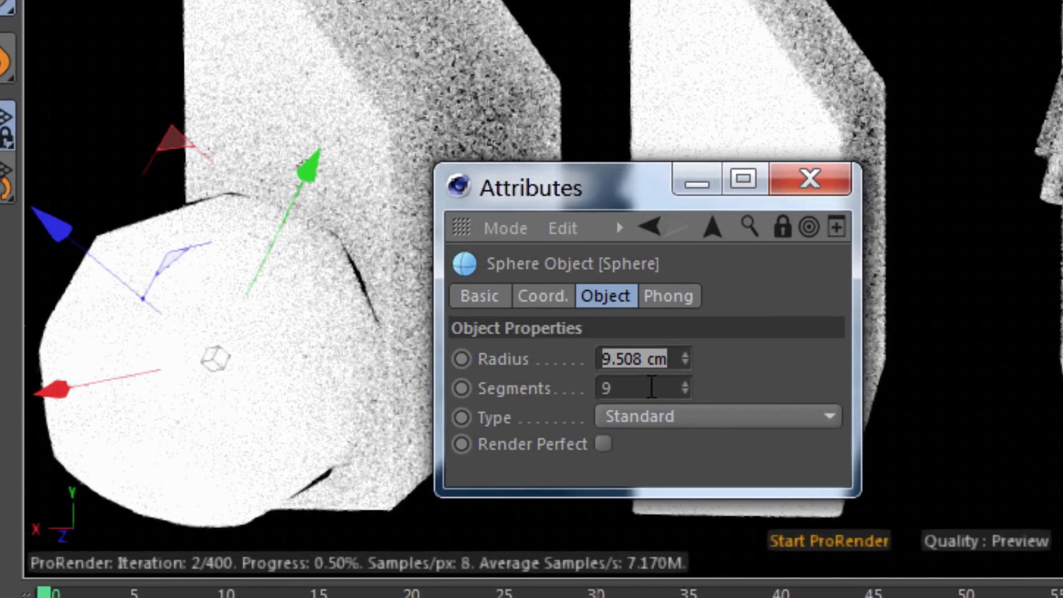
{"action": "double_click", "coordinate": [610, 388]}
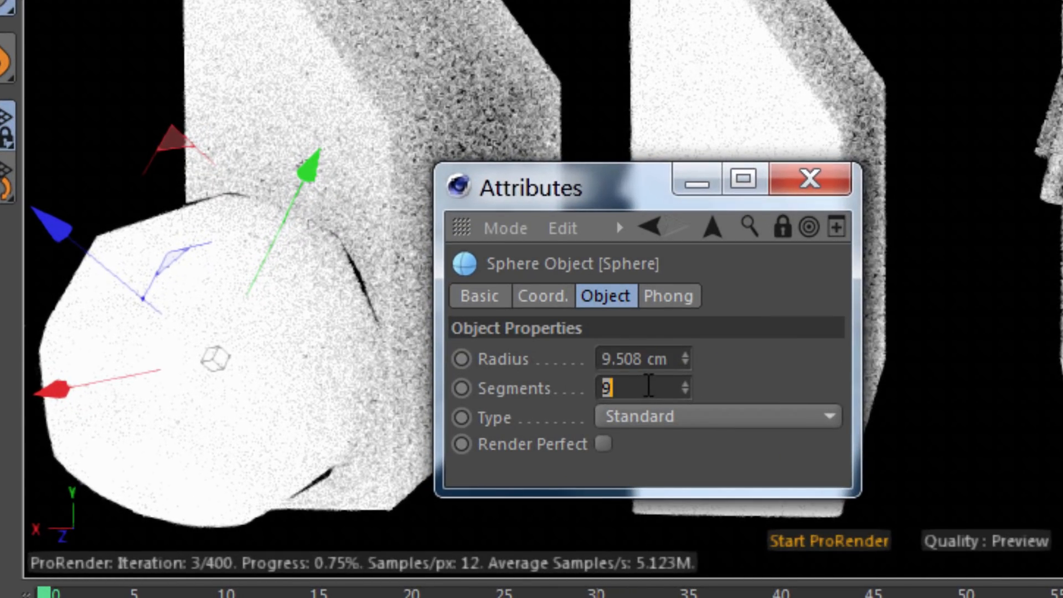
{"action": "type", "text": "50"}
{"action": "key", "text": "Return"}
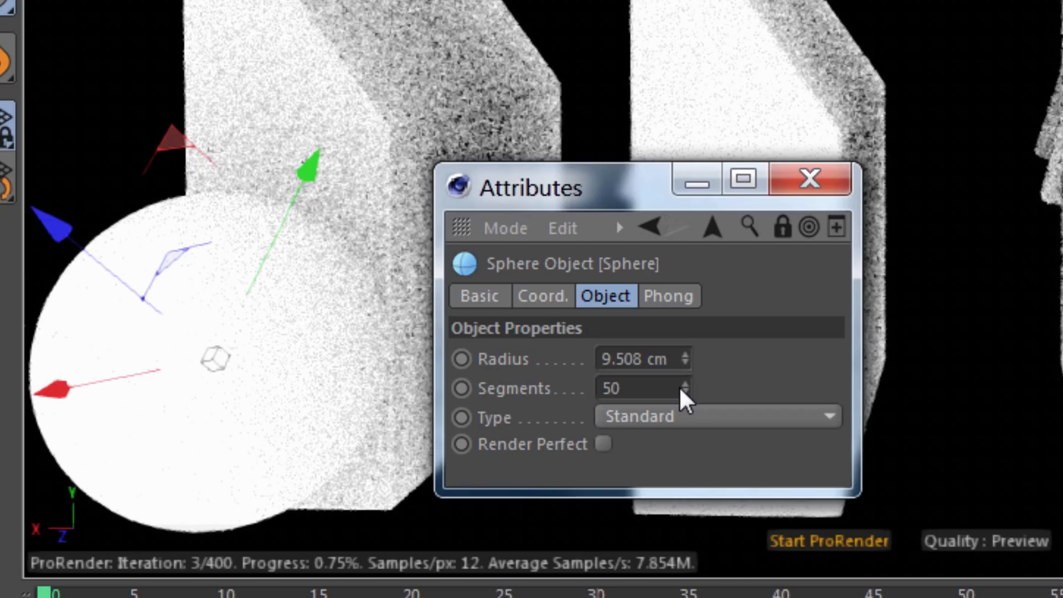
{"action": "double_click", "coordinate": [632, 388]}
{"action": "type", "text": "9"}
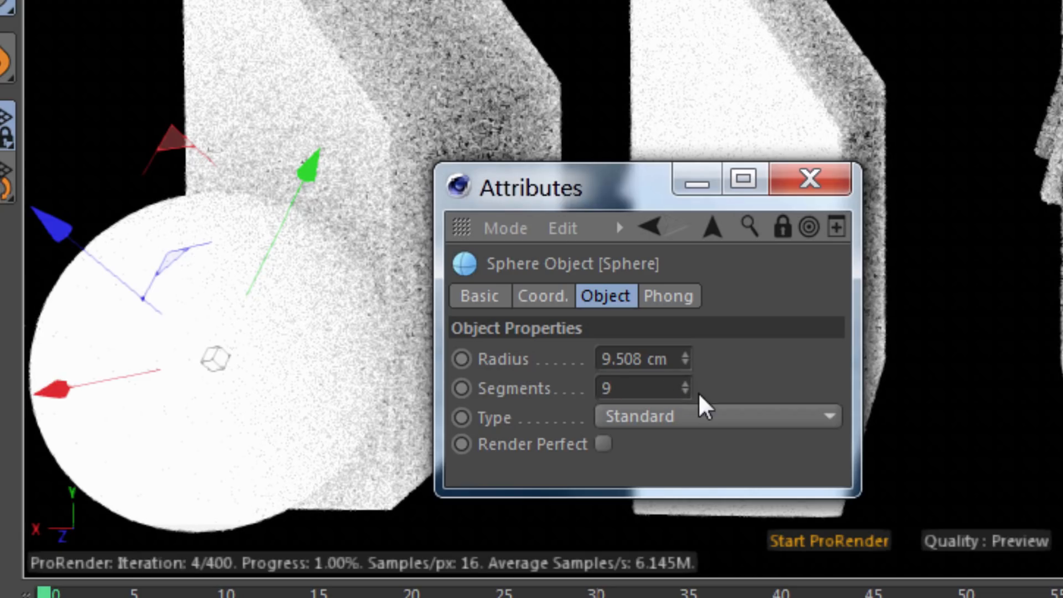
{"action": "key", "text": "Return"}
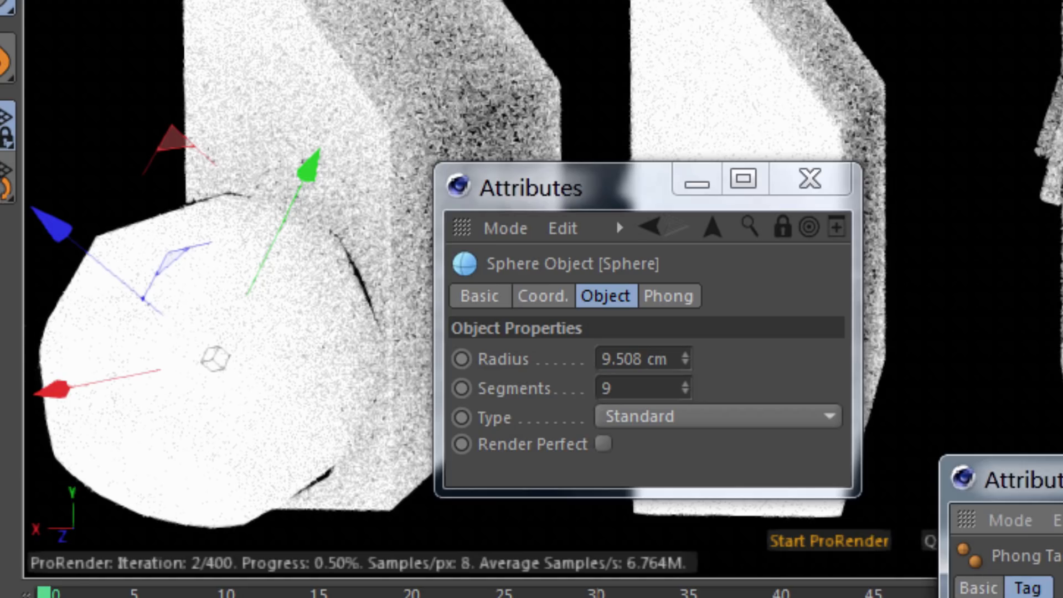
Drag the sphere's Phong angle from 180° down to 0° for flat facets
{"action": "left_click_drag", "start_coordinate": [1022, 479], "coordinate": [723, 212]}
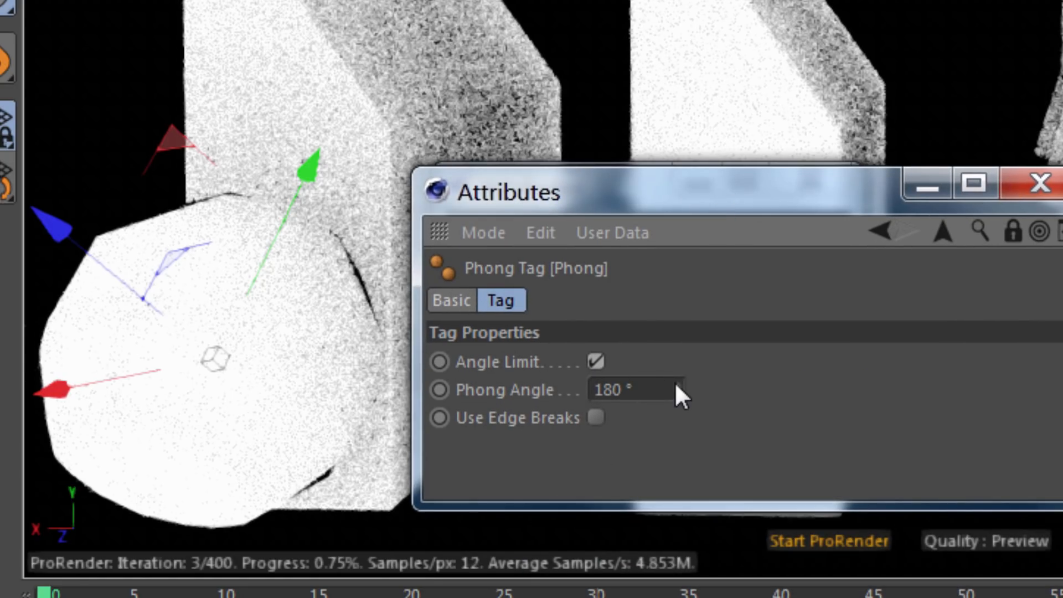
{"action": "mouse_move", "coordinate": [678, 387]}
{"action": "left_mouse_down"}
{"action": "mouse_move", "coordinate": [681, 504]}
{"action": "mouse_move", "coordinate": [698, 582]}
{"action": "left_mouse_up"}
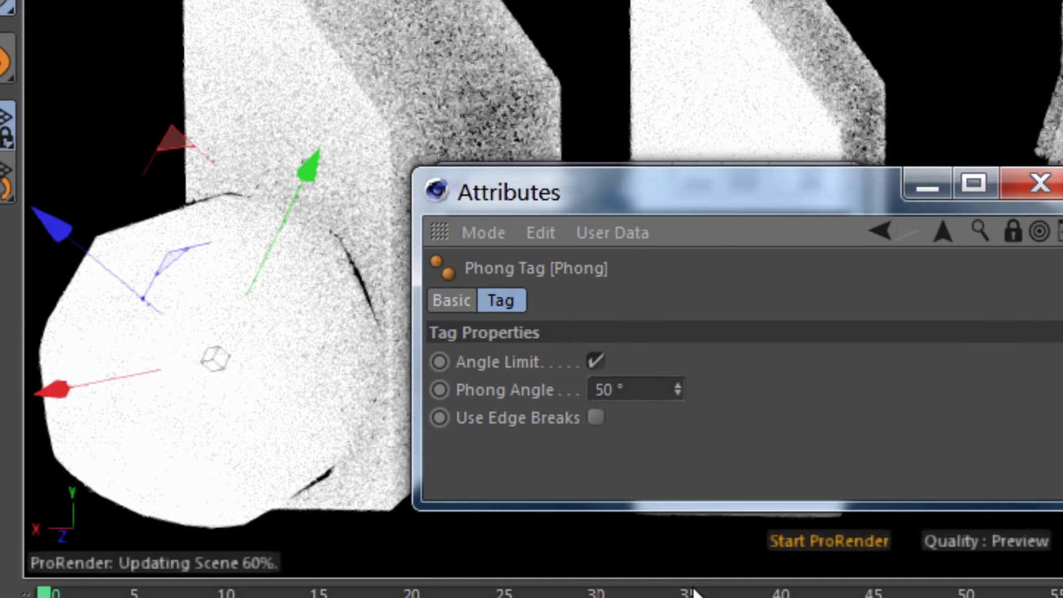
{"action": "left_click_drag", "start_coordinate": [678, 390], "coordinate": [678, 545]}
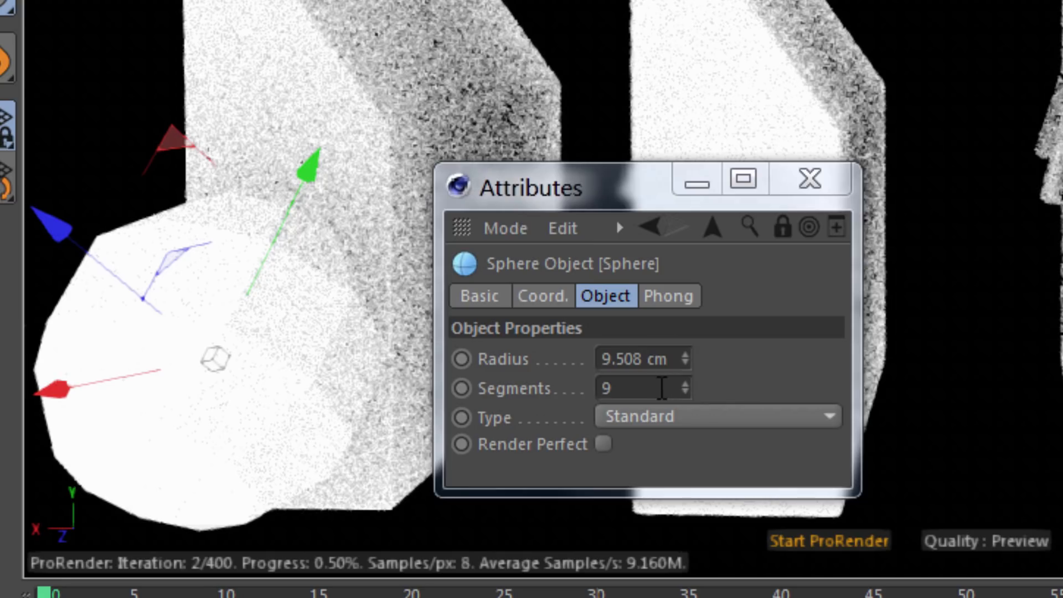
Set the sphere's segment count to 50
{"action": "double_click", "coordinate": [632, 388]}
{"action": "type", "text": "50"}
{"action": "key", "text": "Return"}
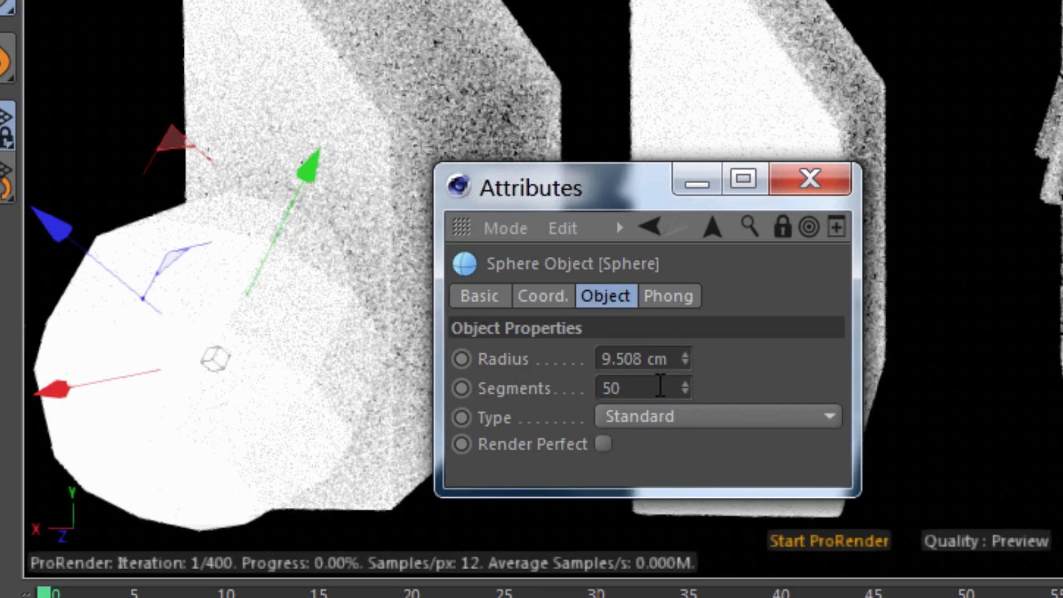